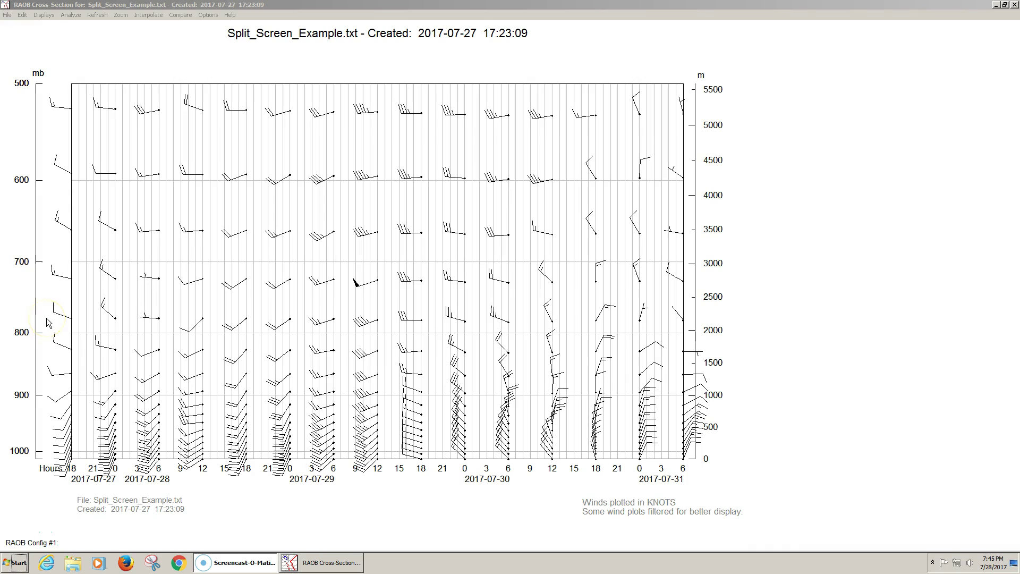
pyautogui.moveTo(48, 323); pyautogui.dragTo(170, 307)
pyautogui.moveTo(170, 307); pyautogui.dragTo(172, 309)
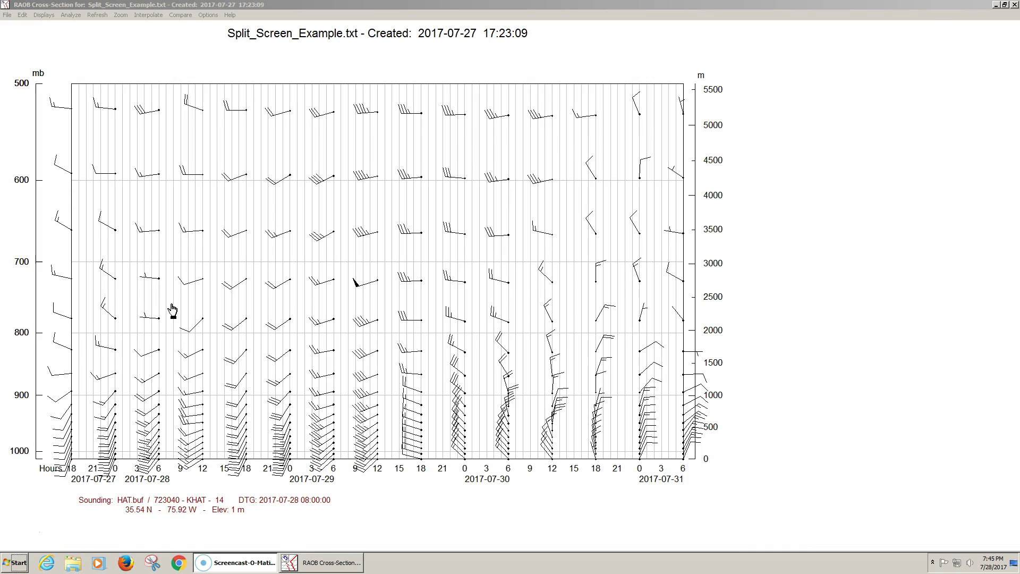
pyautogui.click(173, 310)
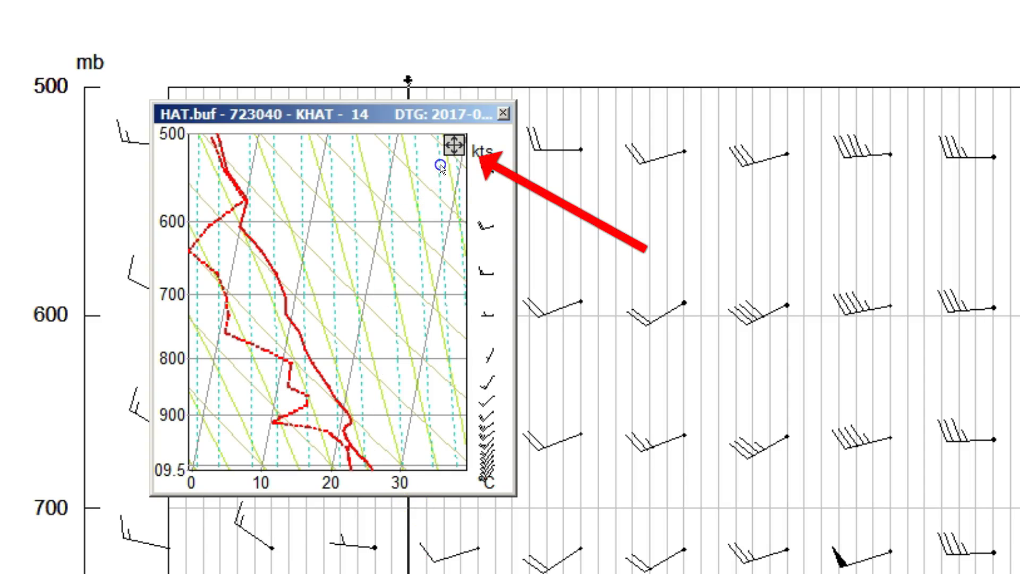
pyautogui.click(455, 147)
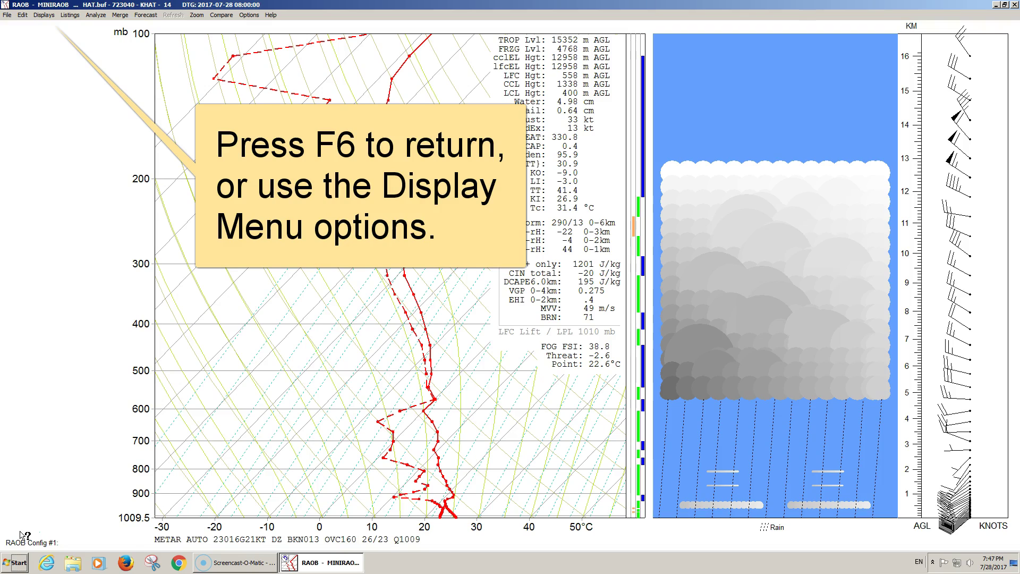
# - Return to the cross-section display and apply the Split Screen option to its format
pyautogui.click(43, 15)
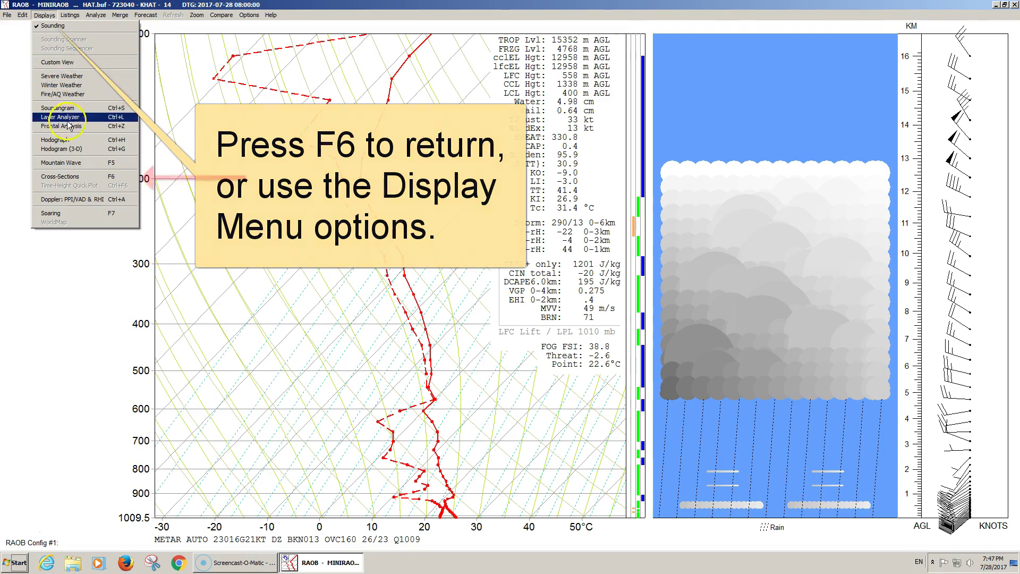
pyautogui.click(75, 178)
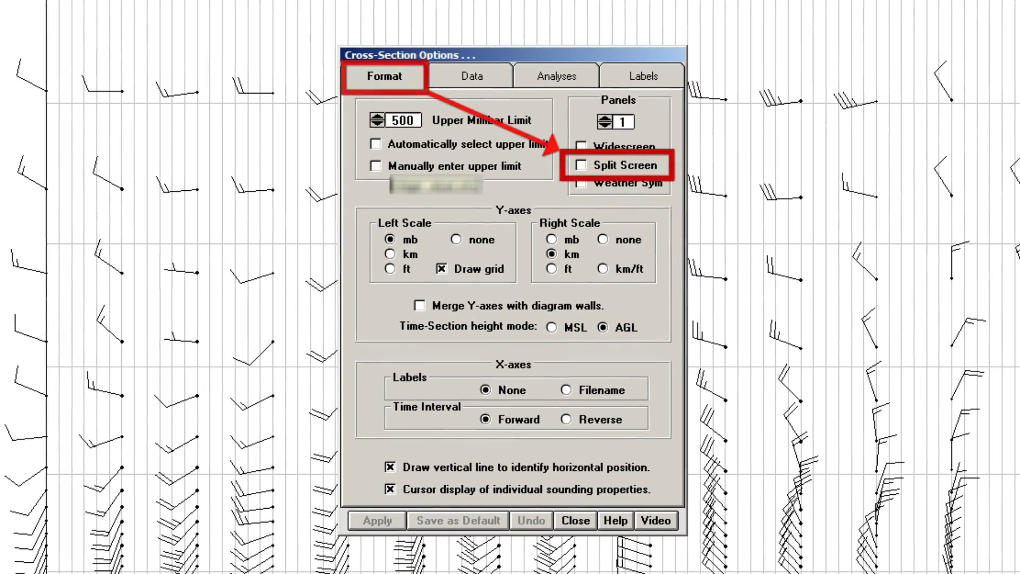
pyautogui.click(583, 165)
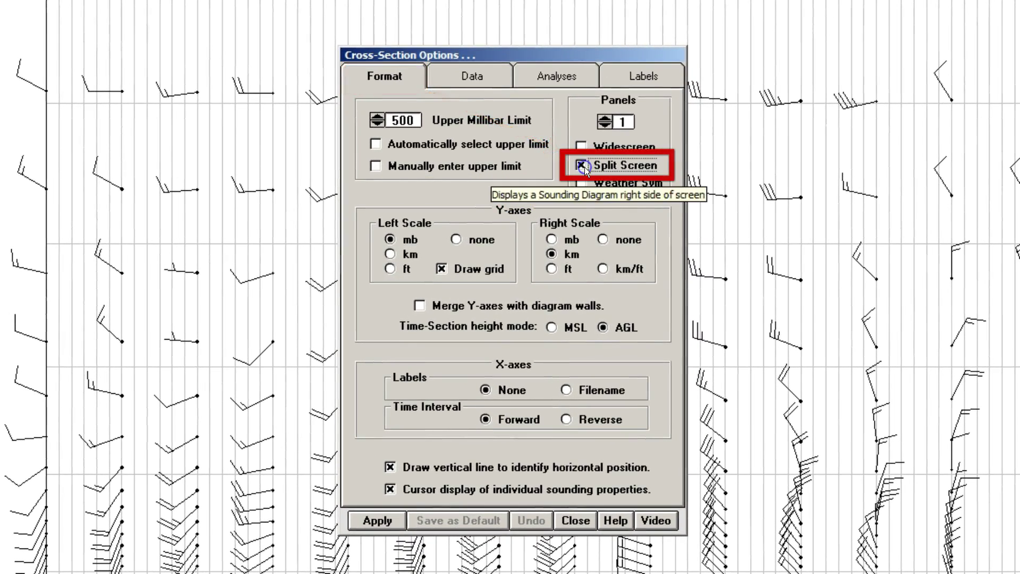
pyautogui.click(376, 521)
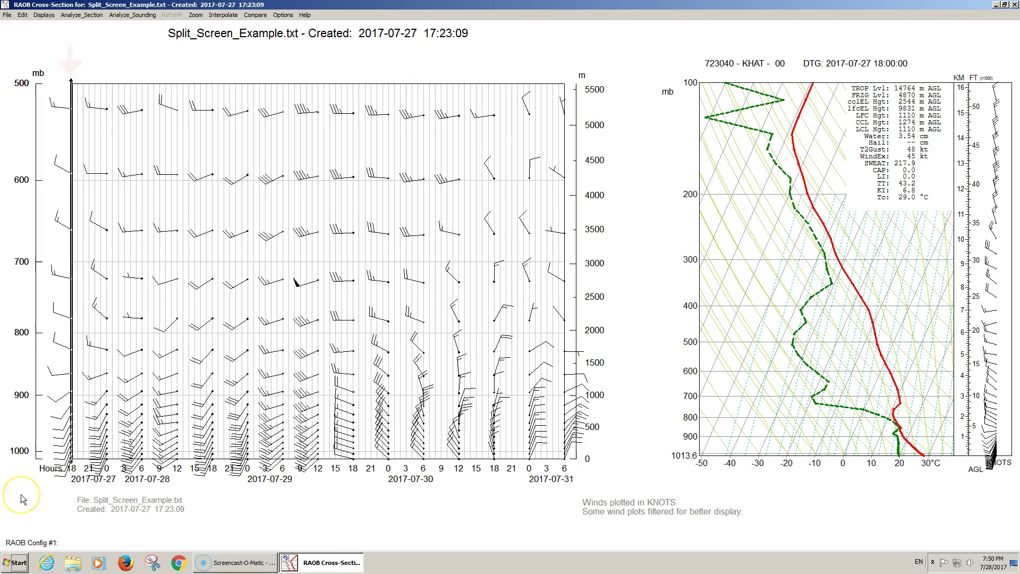
pyautogui.click(141, 275)
pyautogui.click(211, 275)
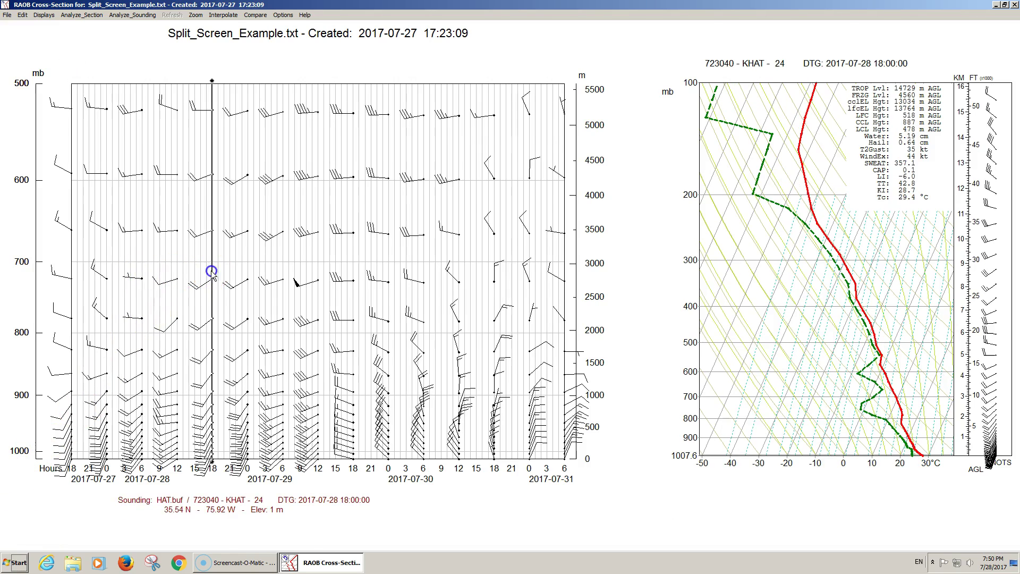
pyautogui.click(341, 274)
pyautogui.click(378, 273)
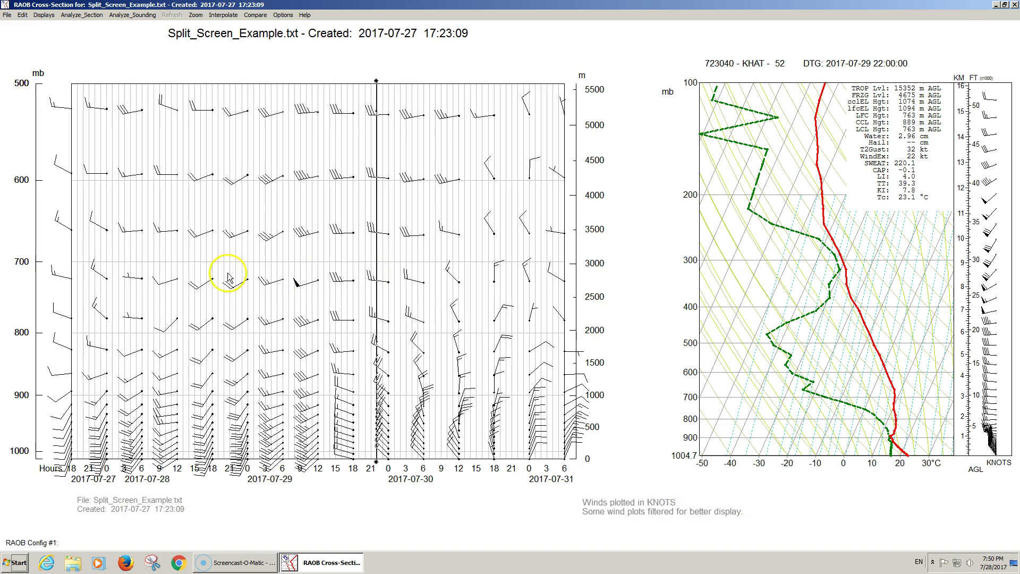
pyautogui.click(183, 283)
pyautogui.click(148, 284)
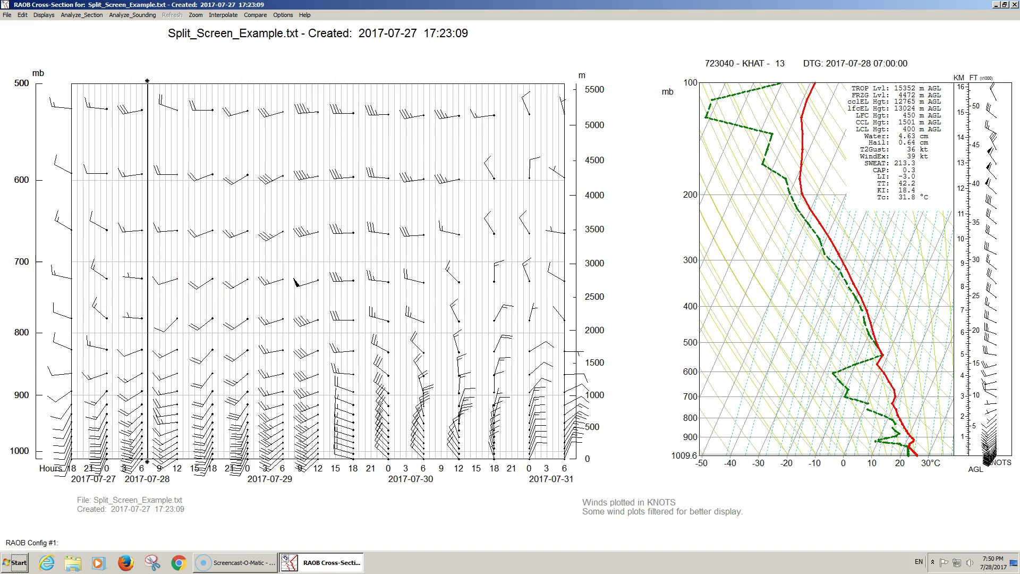
# - Examine the soundings hour by hour along the cross-section, briefly stepping back before advancing through 2017-07-29
pyautogui.press('Right')
pyautogui.press('Right')
pyautogui.press('Right')
pyautogui.press('Right')
pyautogui.press('Right')
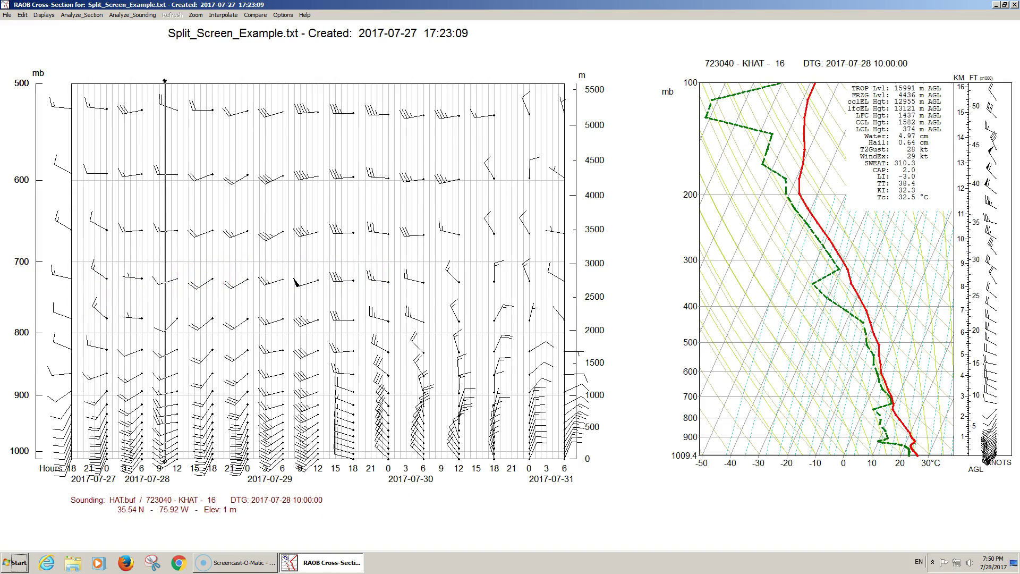
pyautogui.press('Right')
pyautogui.press('Right')
pyautogui.press('Left')
pyautogui.press('Left')
pyautogui.press('Left')
pyautogui.press('Left')
pyautogui.press('Right')
pyautogui.press('Right')
pyautogui.press('Right')
pyautogui.press('Right')
pyautogui.press('Right')
pyautogui.press('Right')
pyautogui.press('Right')
pyautogui.press('Right')
pyautogui.press('Right')
pyautogui.press('Right')
pyautogui.press('Right')
pyautogui.press('Right')
pyautogui.press('Right')
pyautogui.press('Right')
pyautogui.press('Right')
pyautogui.press('Right')
pyautogui.press('Right')
pyautogui.press('Right')
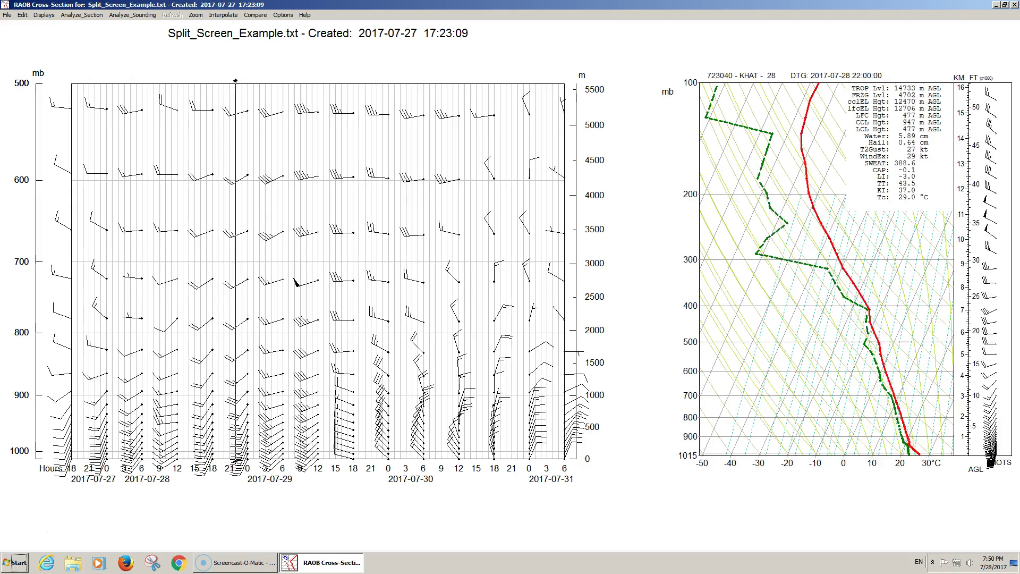
pyautogui.press('Right')
pyautogui.press('Right')
pyautogui.press('Right')
pyautogui.press('Right')
pyautogui.press('Right')
pyautogui.press('Right')
pyautogui.press('Right')
pyautogui.press('Right')
pyautogui.press('Right')
pyautogui.press('Right')
pyautogui.press('Right')
pyautogui.press('Right')
pyautogui.press('Right')
pyautogui.press('Right')
pyautogui.press('Right')
pyautogui.press('Right')
pyautogui.press('Right')
pyautogui.press('Right')
pyautogui.press('Right')
pyautogui.press('Right')
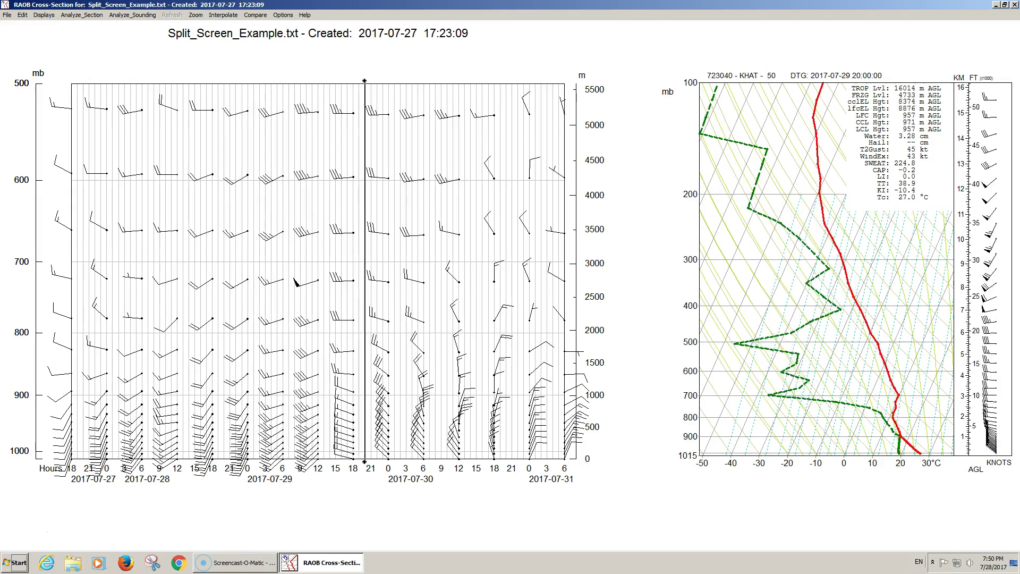
pyautogui.press('Right')
pyautogui.press('Right')
pyautogui.press('Right')
pyautogui.press('Right')
pyautogui.press('Right')
pyautogui.press('Right')
pyautogui.press('Right')
pyautogui.press('Right')
pyautogui.press('Right')
pyautogui.press('Right')
pyautogui.press('Right')
pyautogui.press('Right')
pyautogui.press('Right')
pyautogui.press('Right')
pyautogui.press('Right')
pyautogui.press('Right')
pyautogui.press('Right')
pyautogui.press('Right')
pyautogui.press('Right')
pyautogui.press('Right')
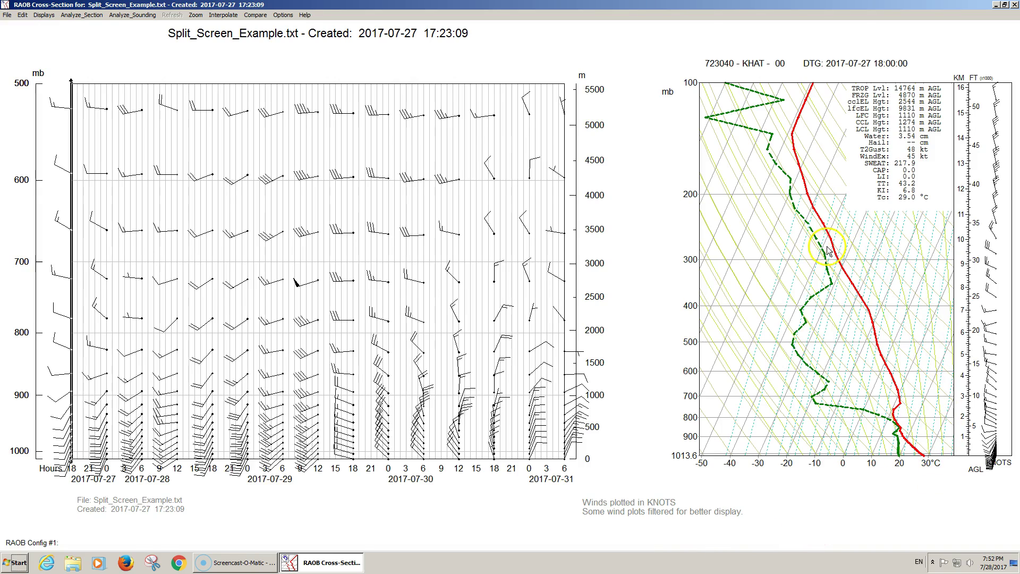
# - Set the sounding diagram's upper pressure limit to 500 mb and apply it
pyautogui.doubleClick(779, 232)
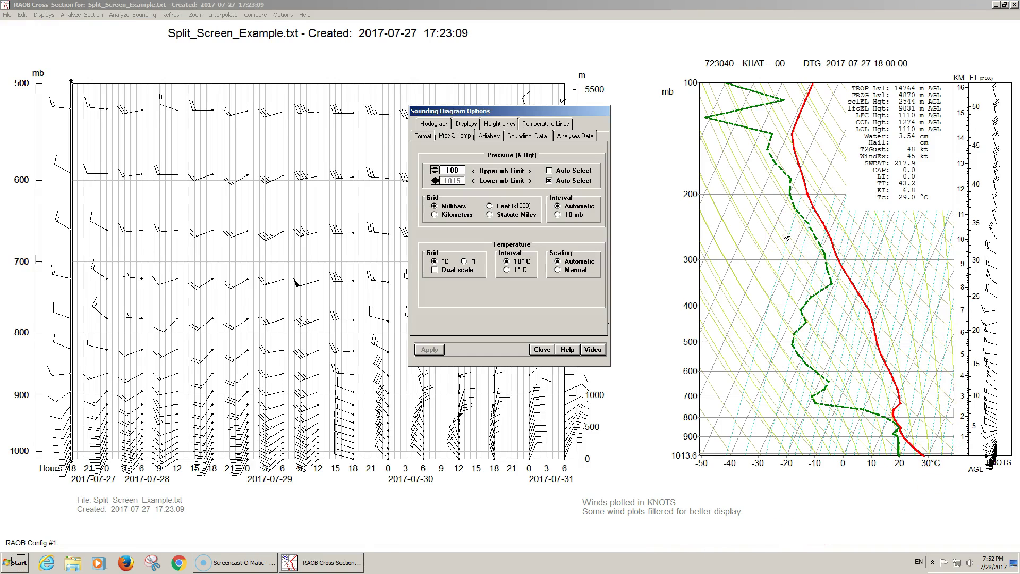
pyautogui.click(411, 137)
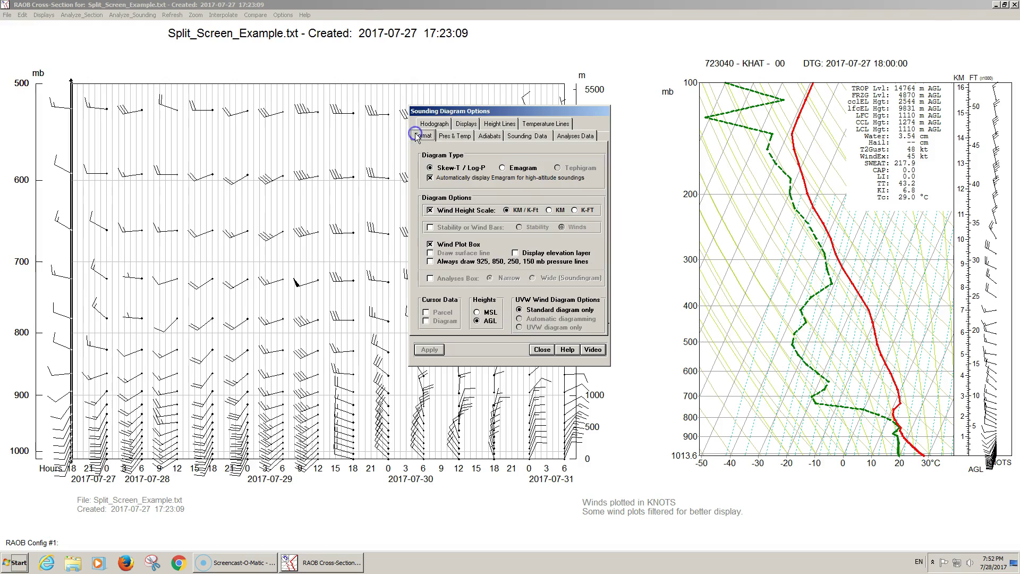
pyautogui.click(455, 137)
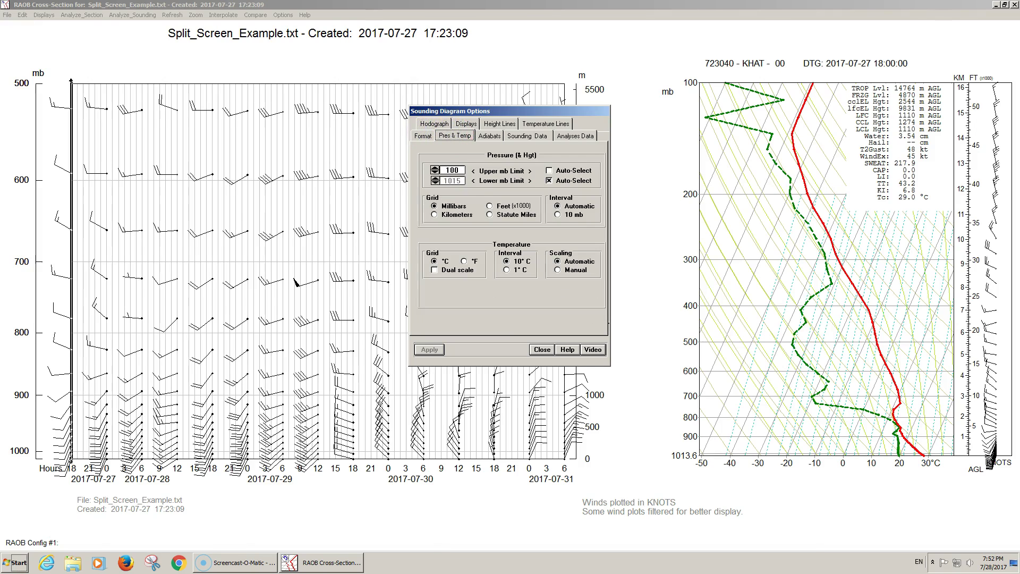
pyautogui.click(434, 169)
pyautogui.click(429, 349)
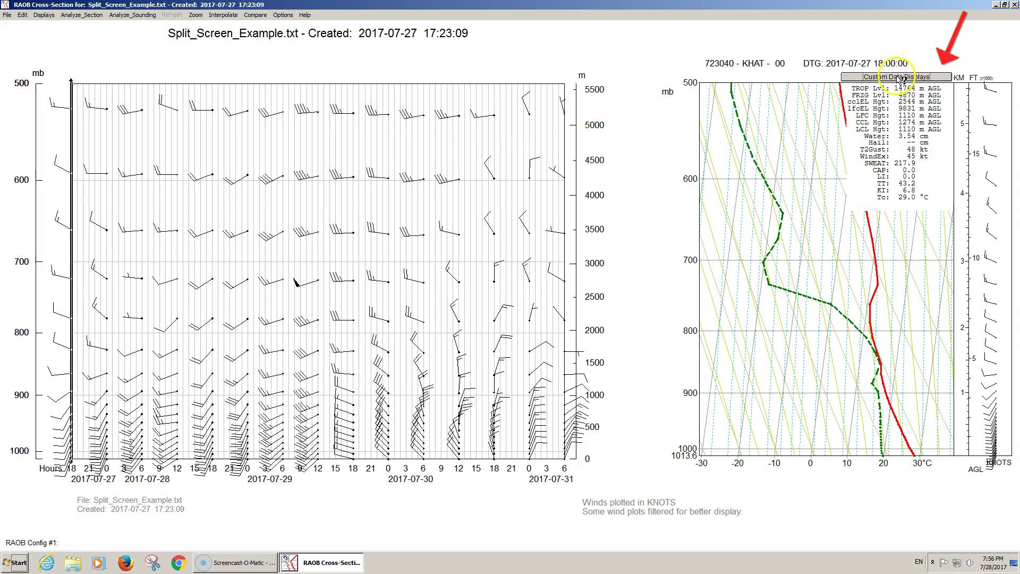
# - Add MDPI to the custom data parameters displayed on the sounding diagram and accept the selection
pyautogui.click(895, 77)
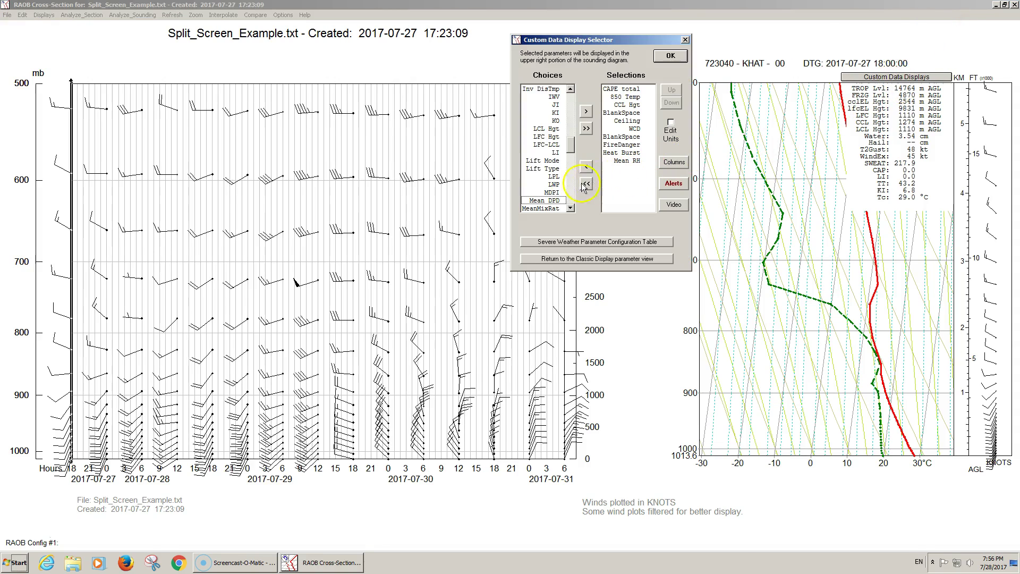
pyautogui.click(552, 192)
pyautogui.click(585, 111)
pyautogui.click(671, 56)
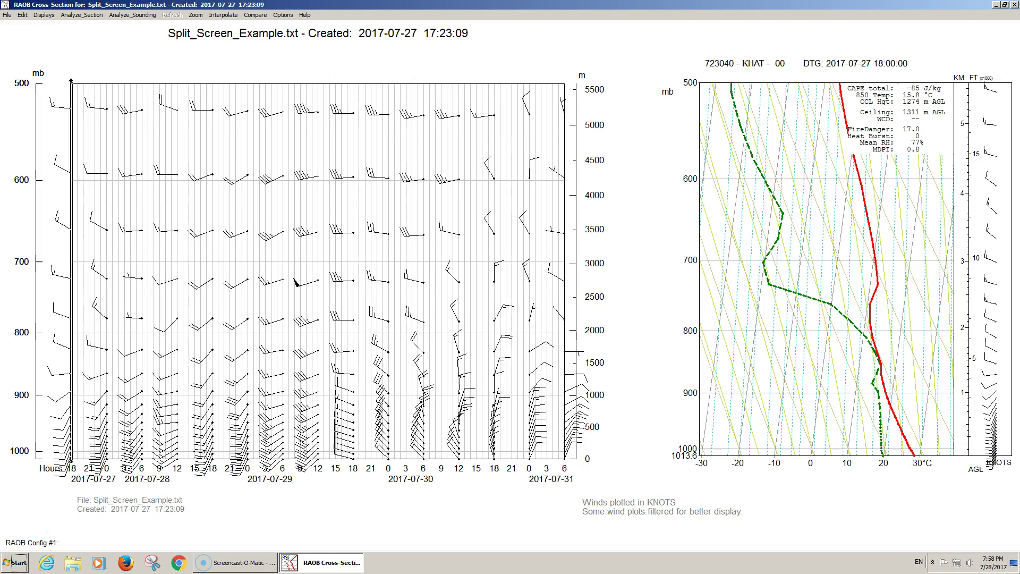
# - Review the sounding's data tables, including the complete listing, interval listing and data analyses
pyautogui.click(828, 266)
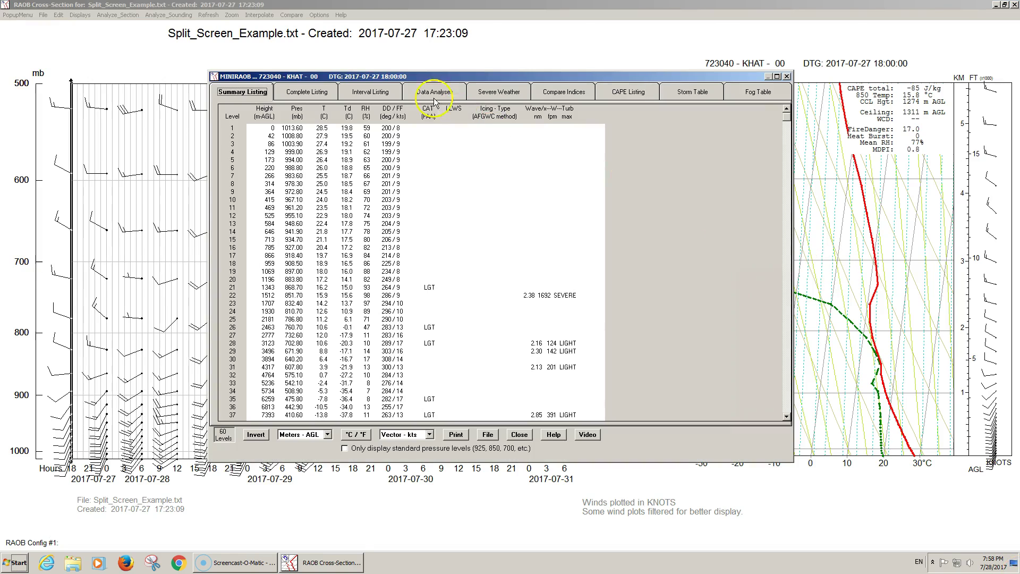
pyautogui.click(300, 88)
pyautogui.click(366, 91)
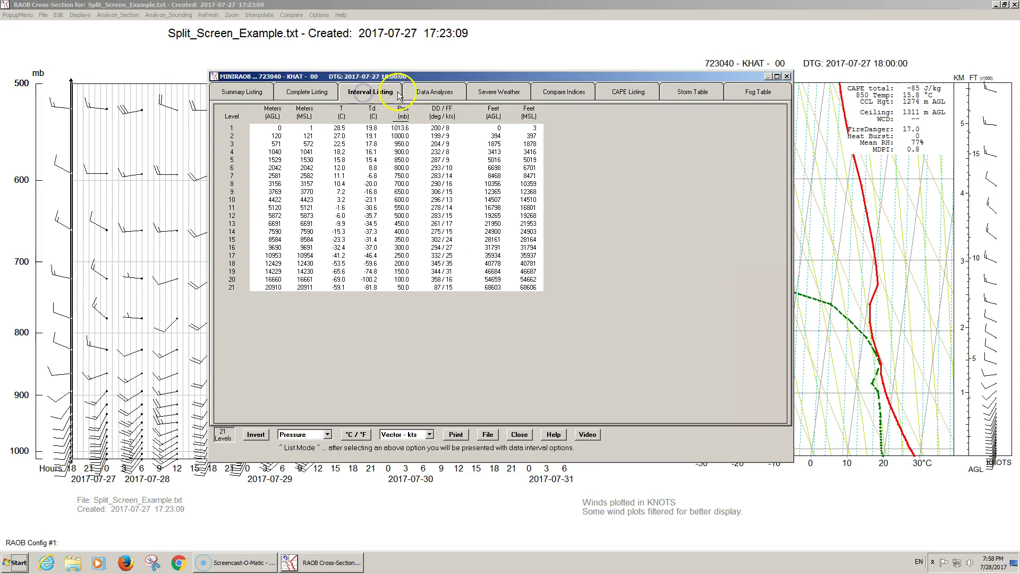
pyautogui.click(424, 91)
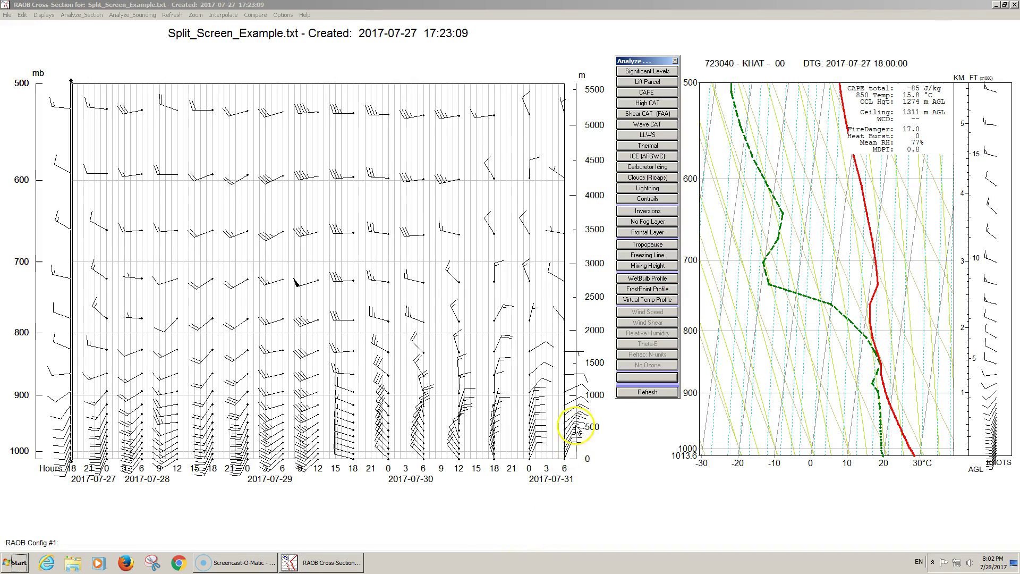
# - Plot the Clouds (Ricaps) and Shear CAT (FAA) analyses on the sounding diagram
pyautogui.click(638, 179)
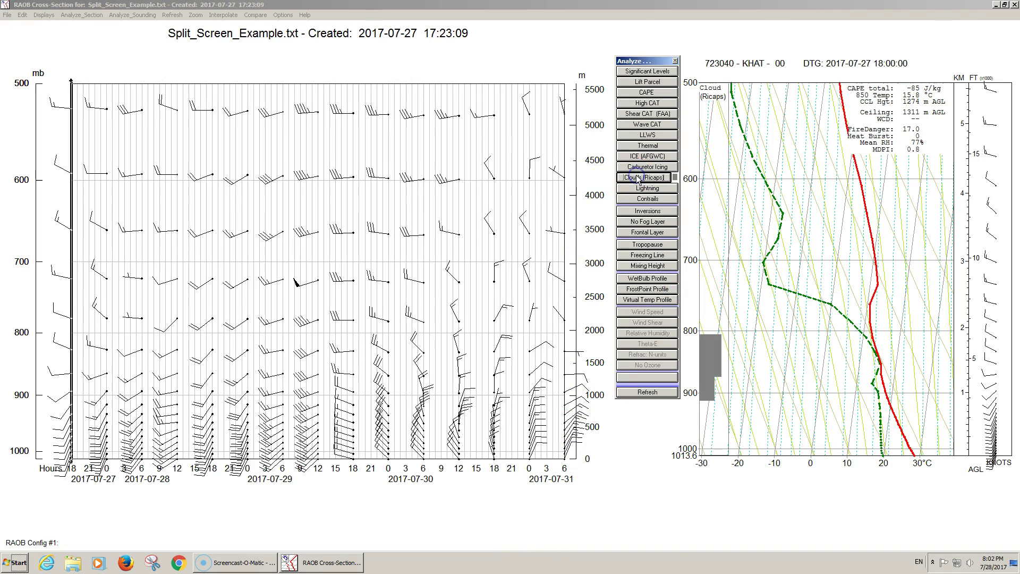
pyautogui.click(638, 114)
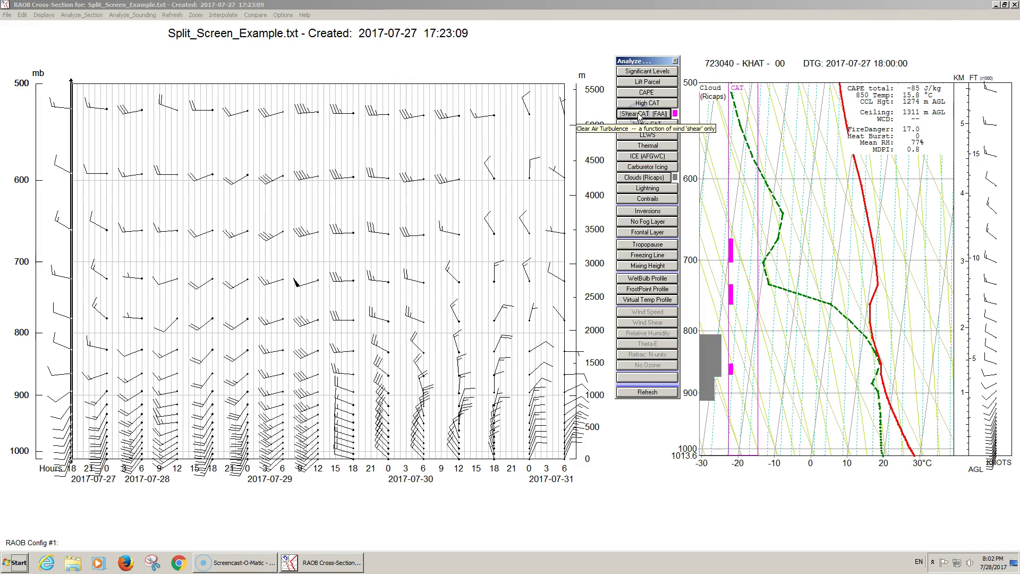
pyautogui.click(675, 60)
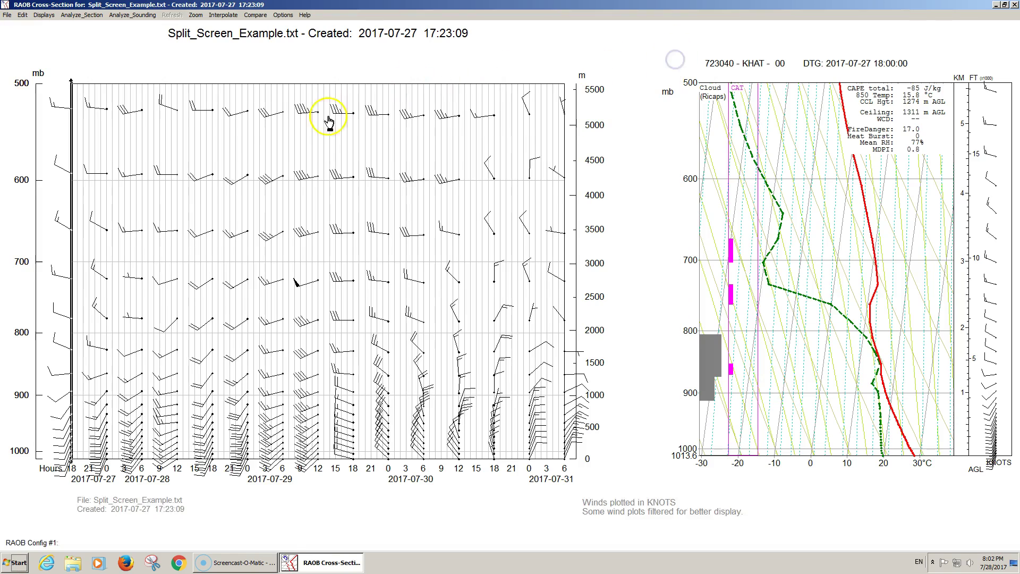
pyautogui.click(125, 220)
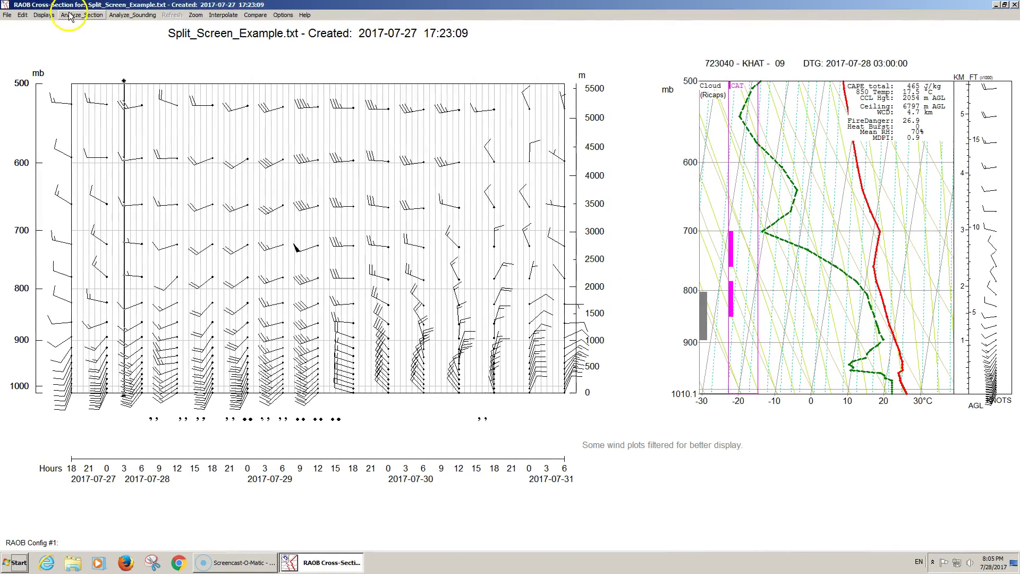
pyautogui.click(69, 15)
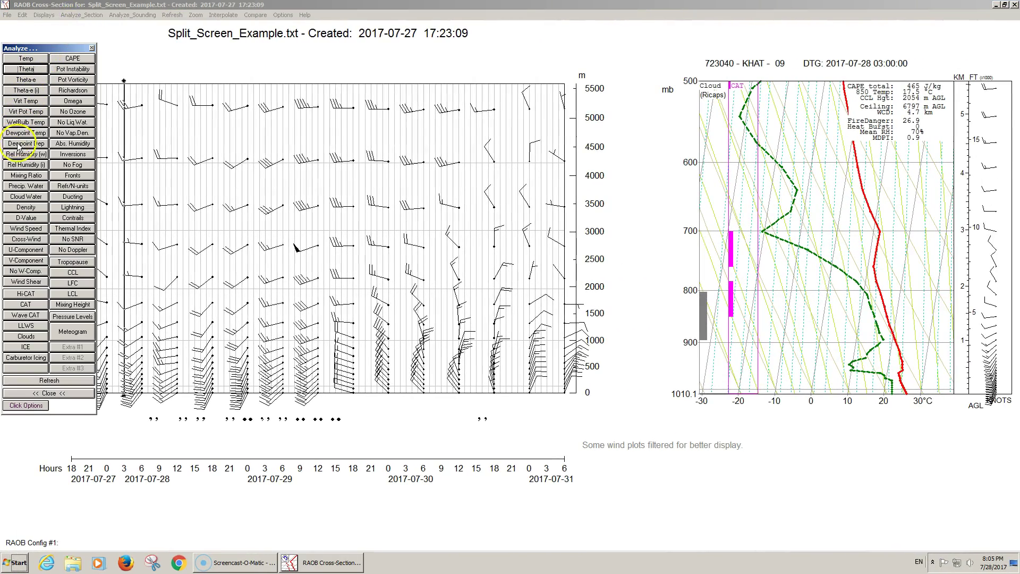
pyautogui.click(12, 228)
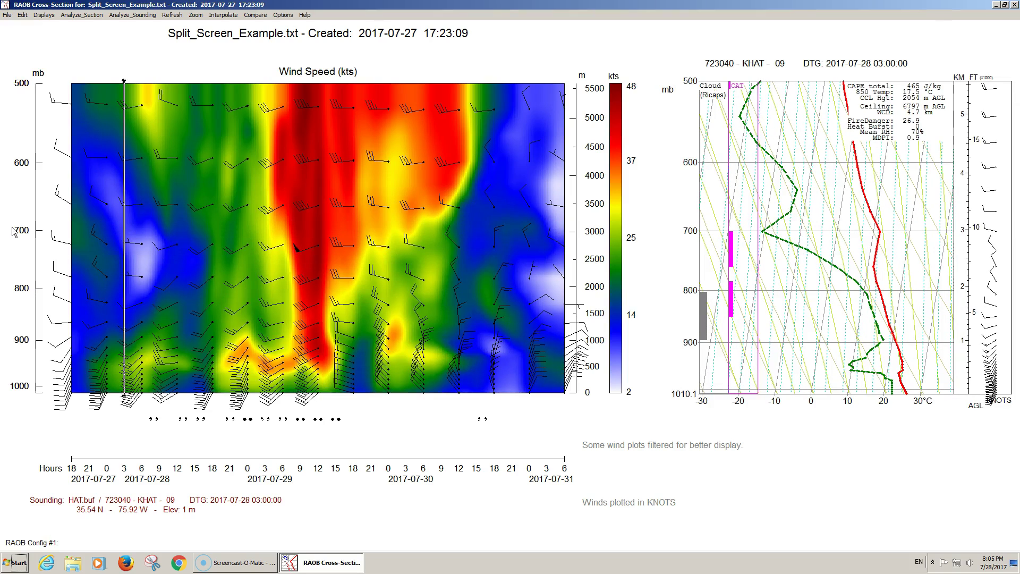
# - Check the Weather Sym setting in the cross-section options and go back to the first sounding time
pyautogui.click(218, 213)
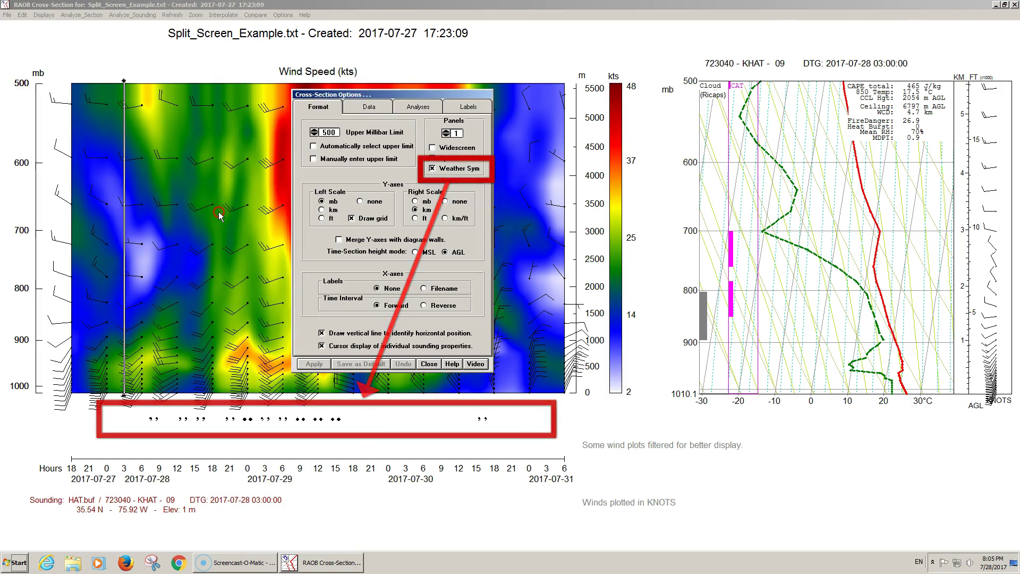
pyautogui.click(219, 213)
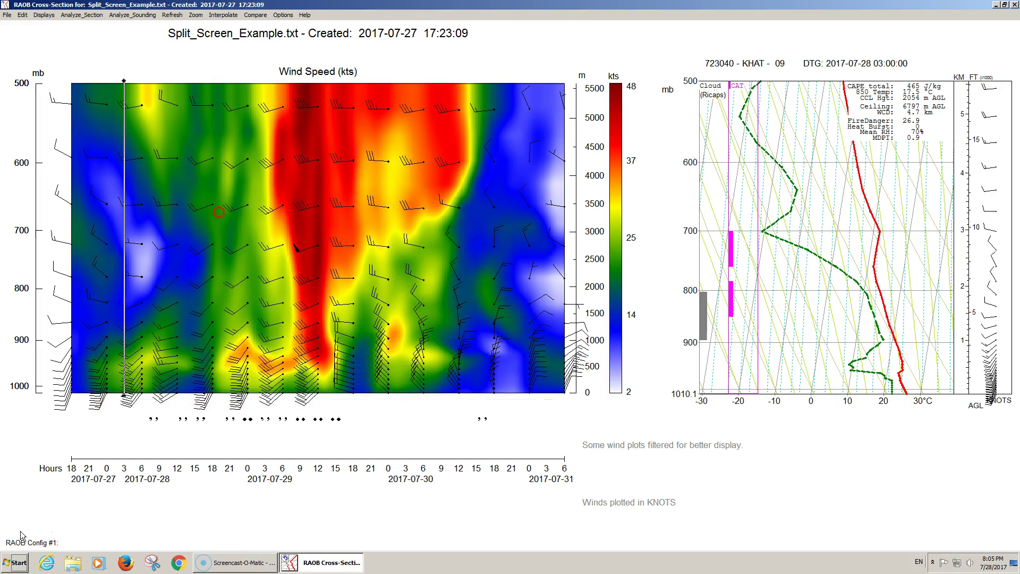
pyautogui.press('Home')
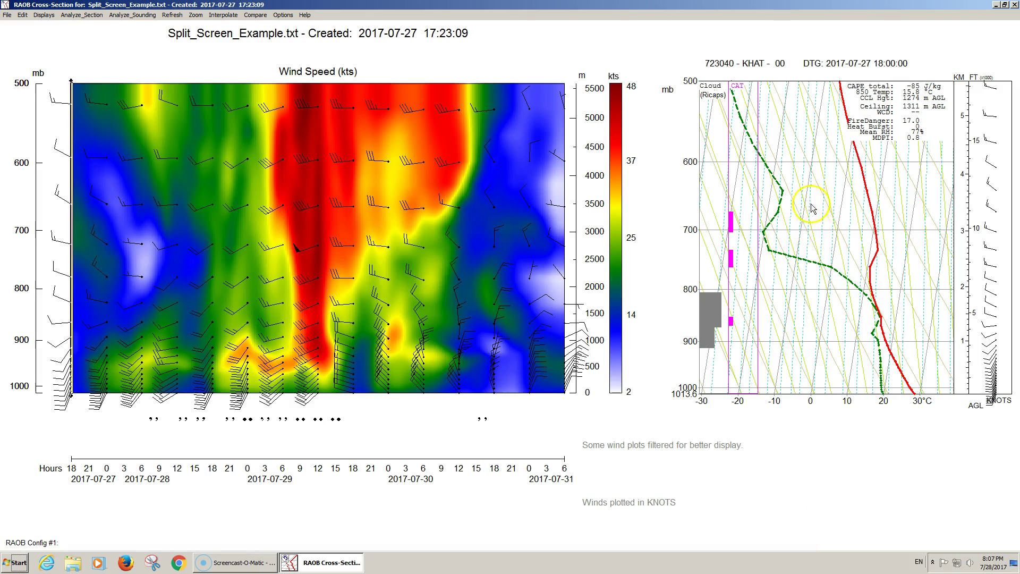
pyautogui.rightClick(787, 163)
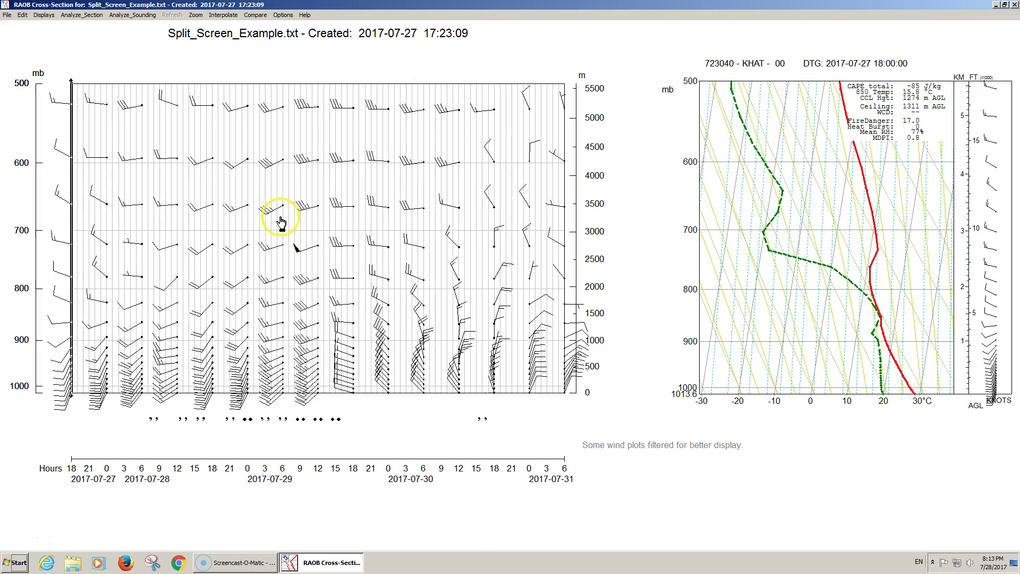
# - Set the cross-section to four panels and apply the change
pyautogui.rightClick(280, 191)
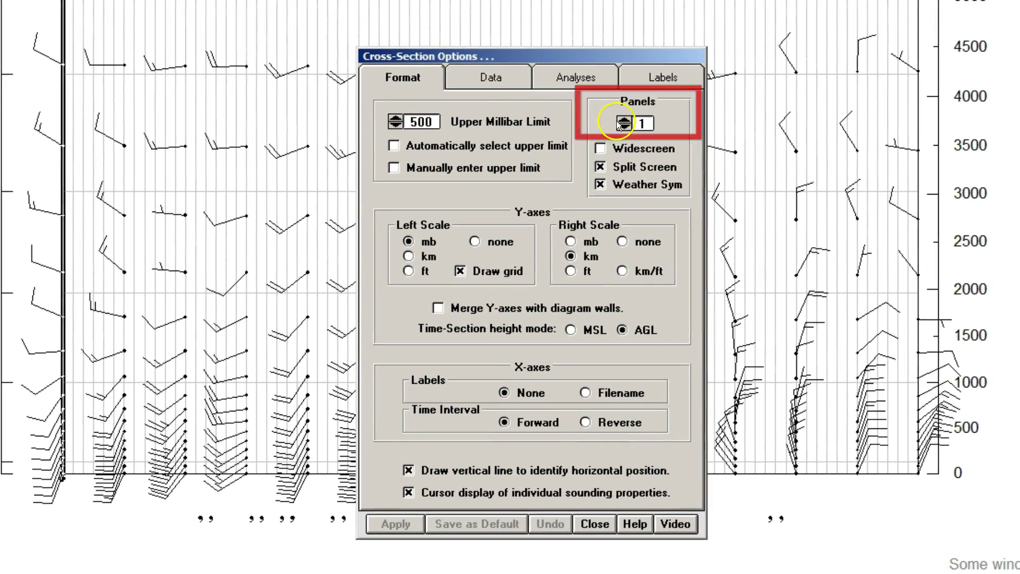
pyautogui.click(575, 136)
pyautogui.click(576, 136)
pyautogui.click(576, 135)
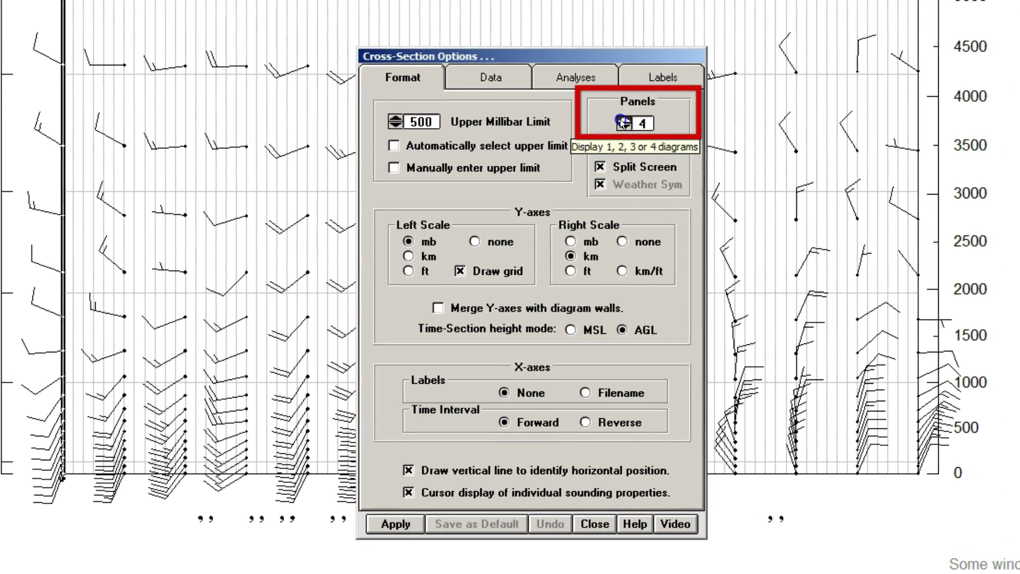
pyautogui.click(388, 522)
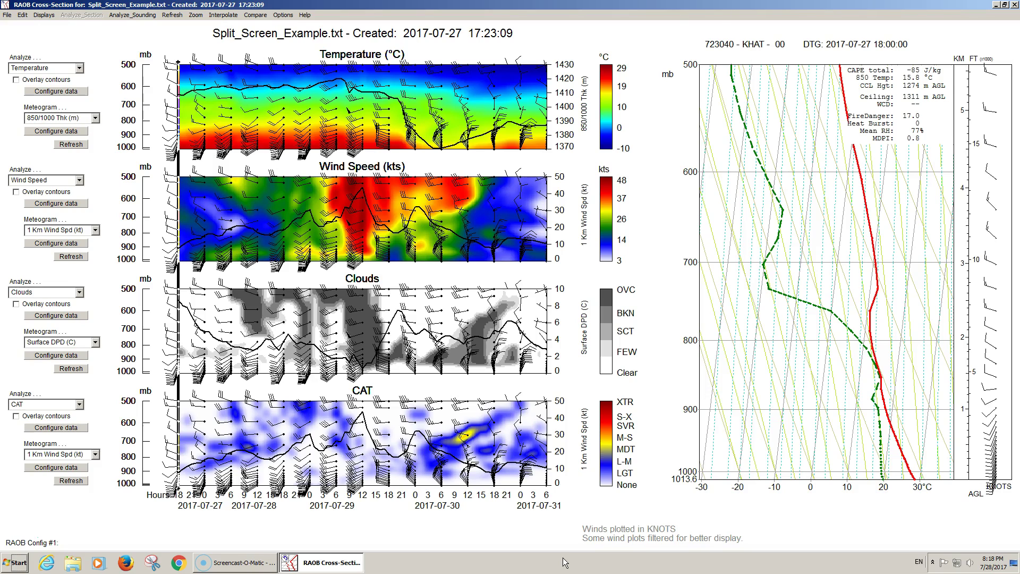
# - Plot the Carburetor Icing, LLWS, Inversions and Freezing Line analyses on the sounding diagram
pyautogui.rightClick(816, 183)
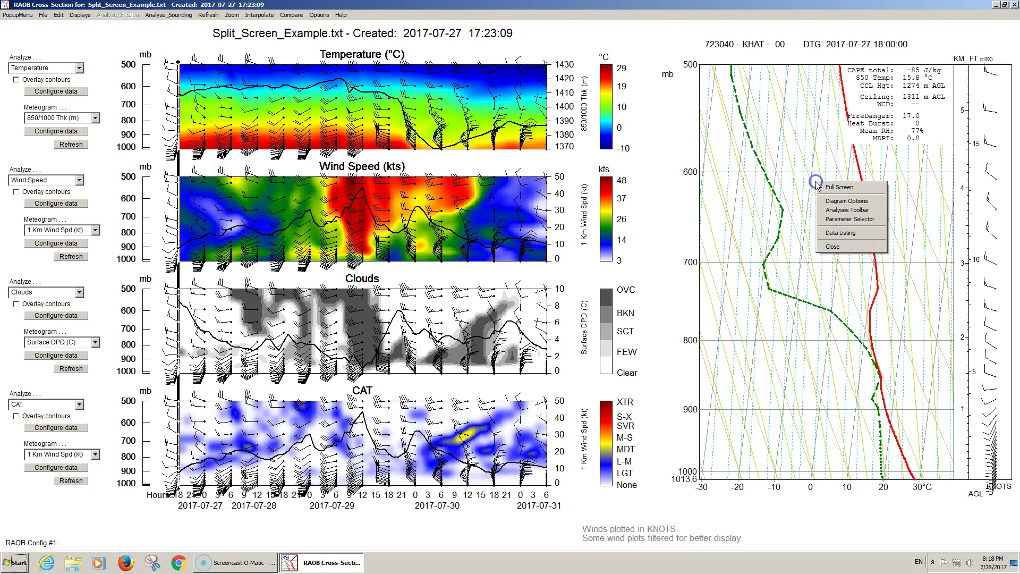
pyautogui.click(826, 211)
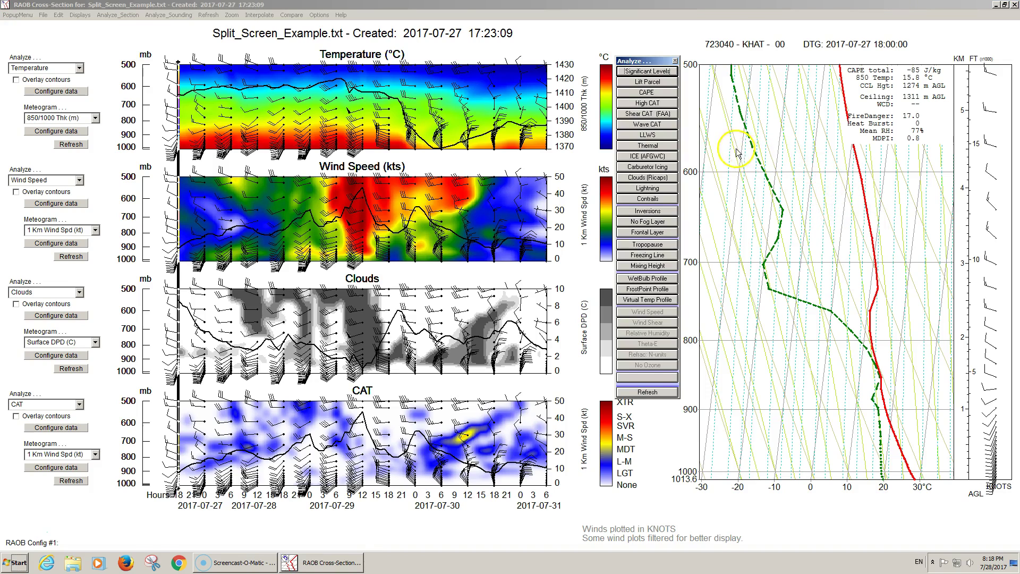
pyautogui.click(646, 168)
pyautogui.click(657, 138)
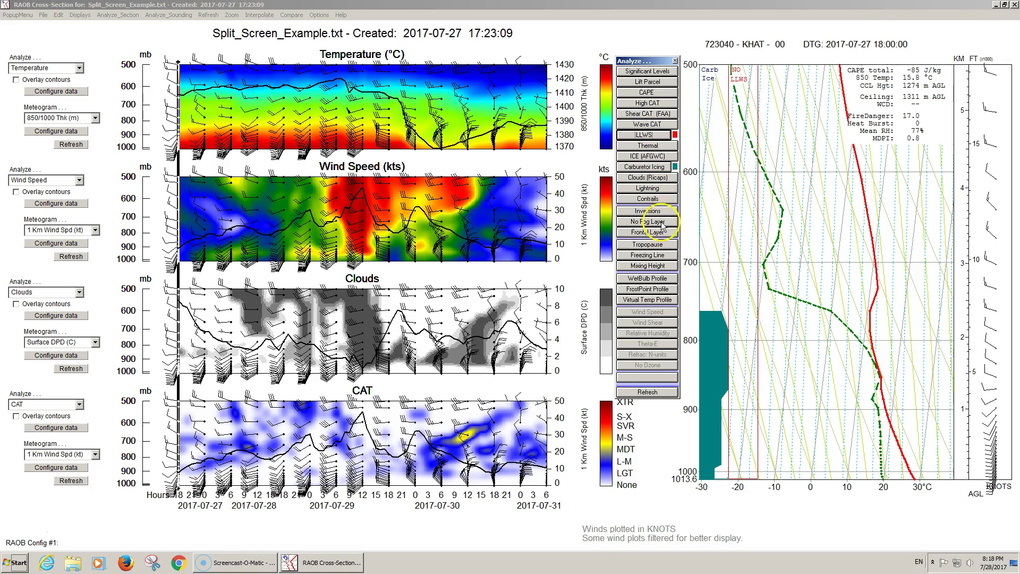
pyautogui.click(648, 211)
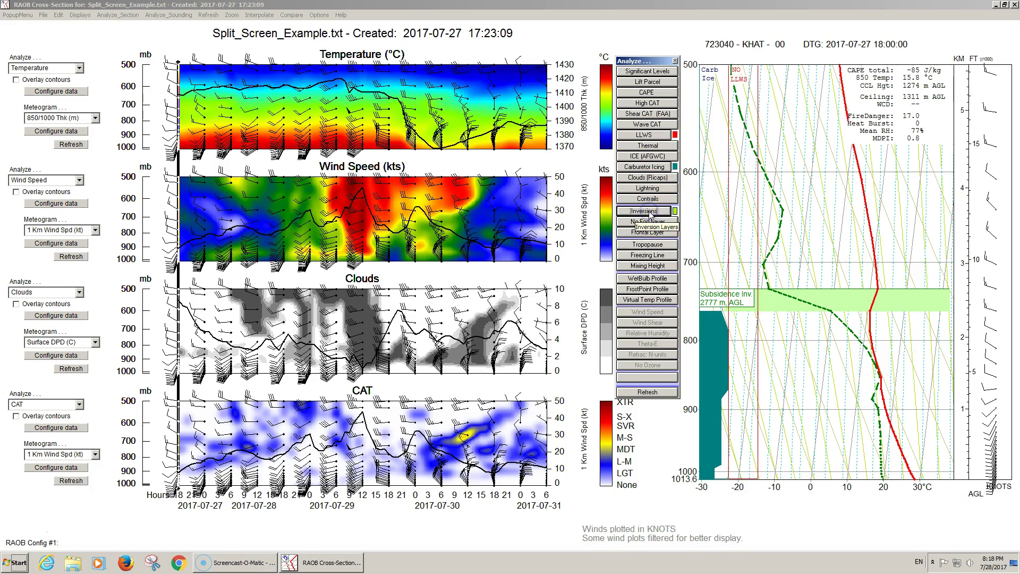
pyautogui.click(659, 255)
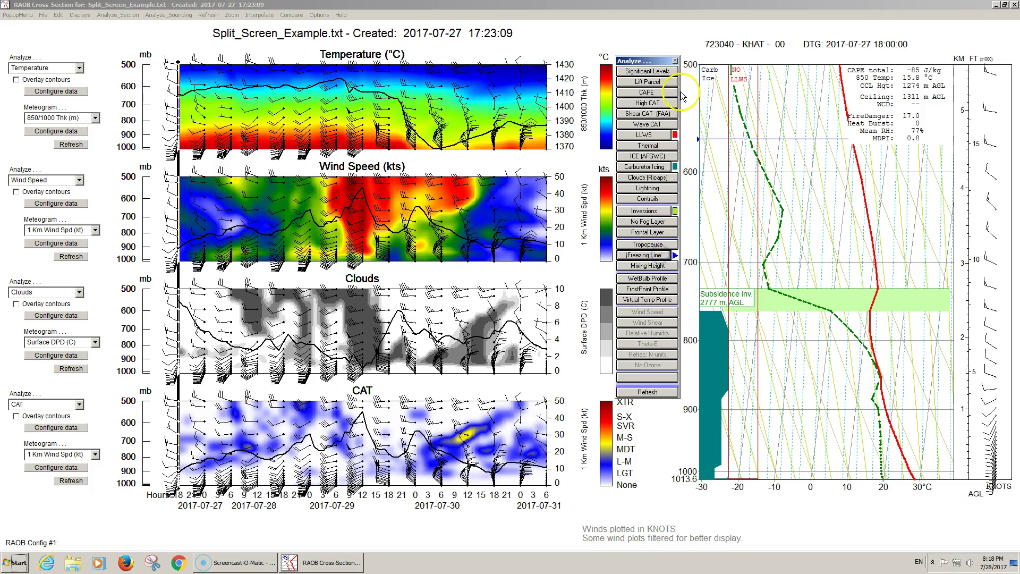
pyautogui.click(674, 60)
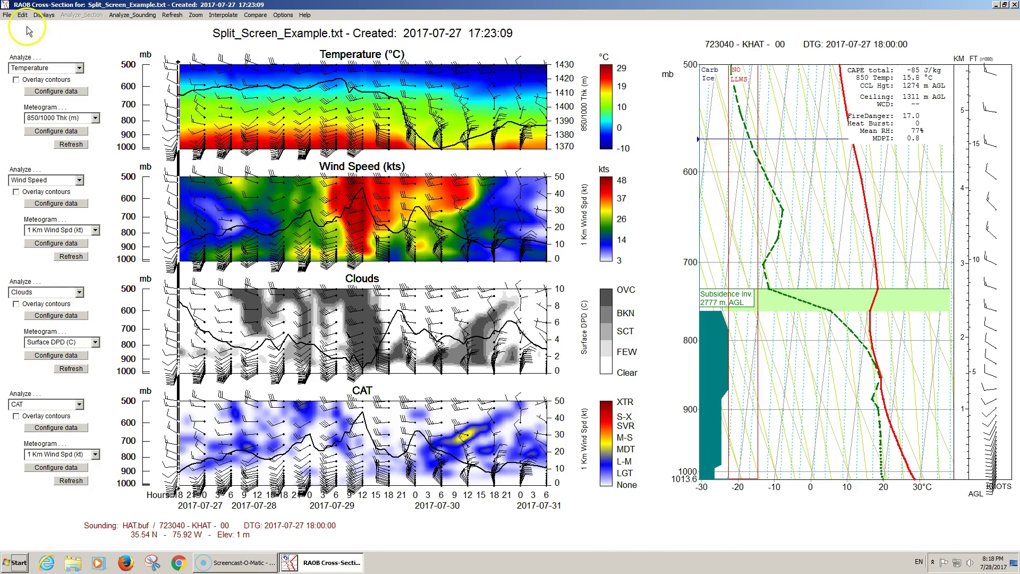
pyautogui.click(217, 111)
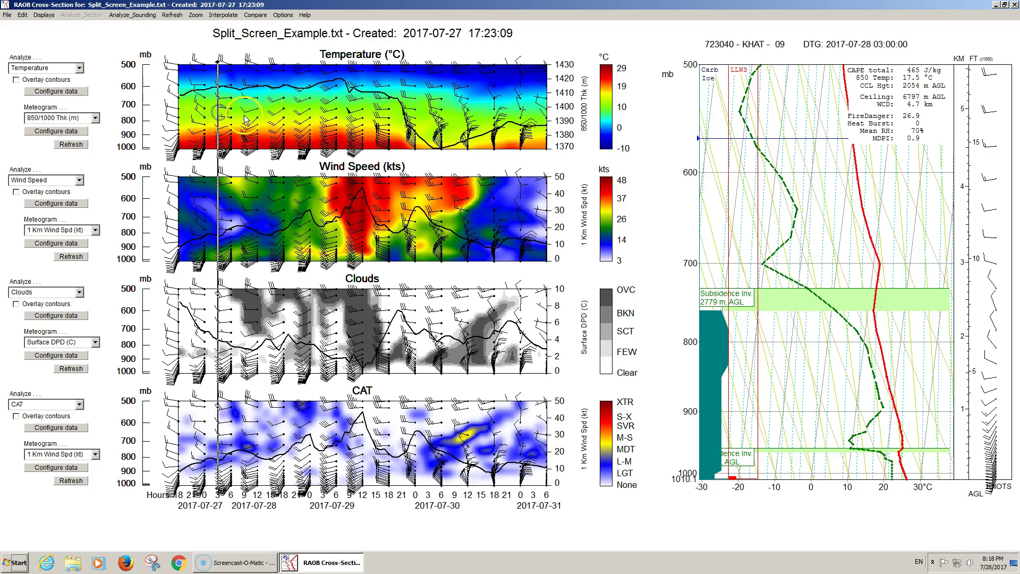
pyautogui.click(276, 121)
pyautogui.click(397, 122)
pyautogui.moveTo(398, 122); pyautogui.dragTo(480, 123)
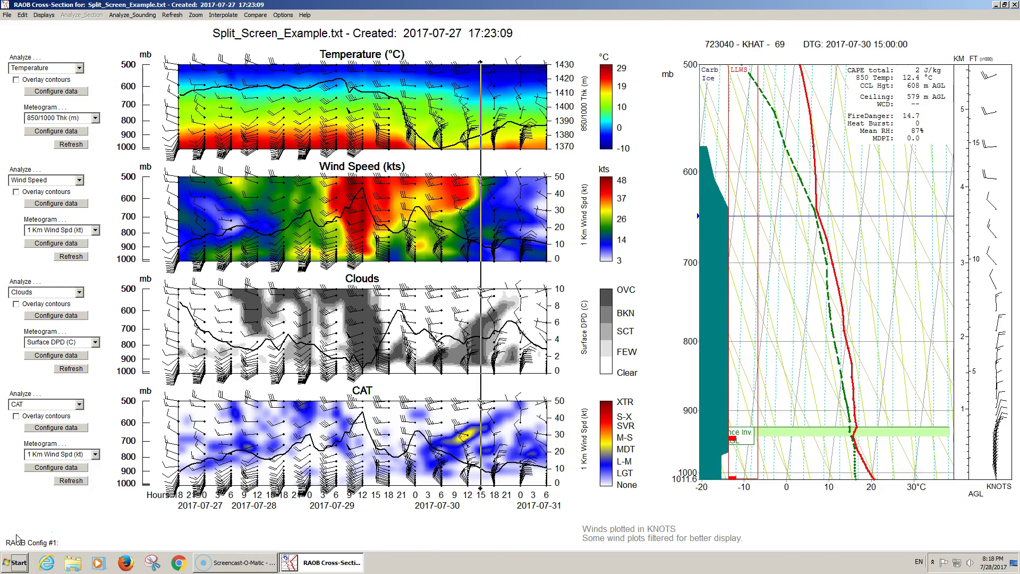